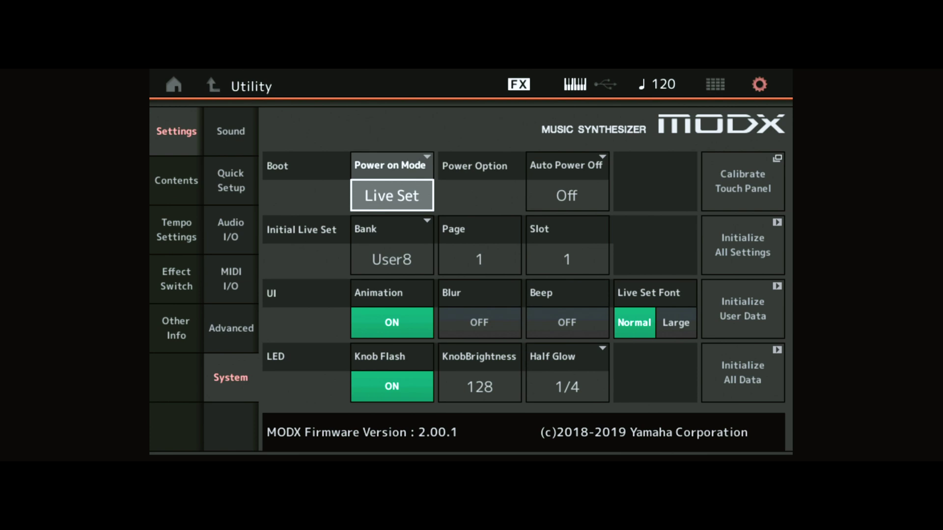
Set the Initial Live Set bank to MONTAGE Expanded and select the Slot field.
{"action": "left_click", "coordinate": [391, 260]}
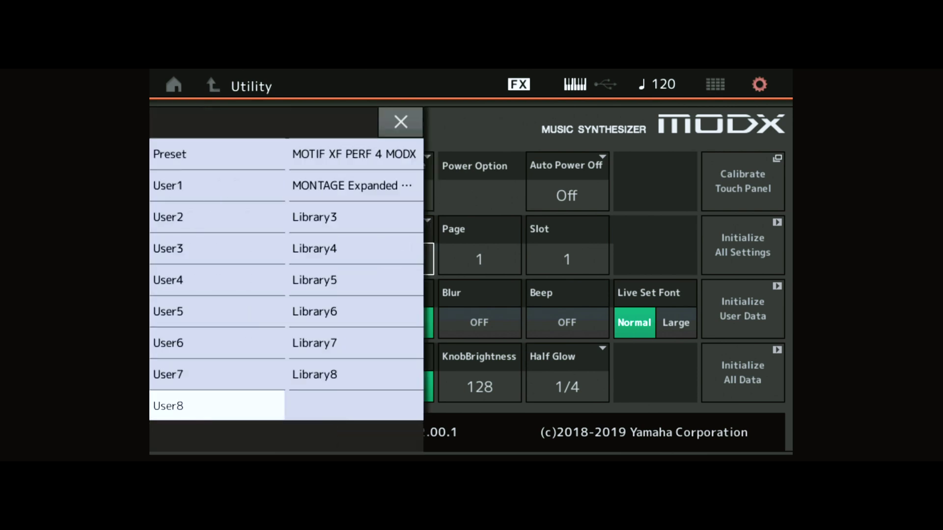
{"action": "left_click", "coordinate": [354, 186]}
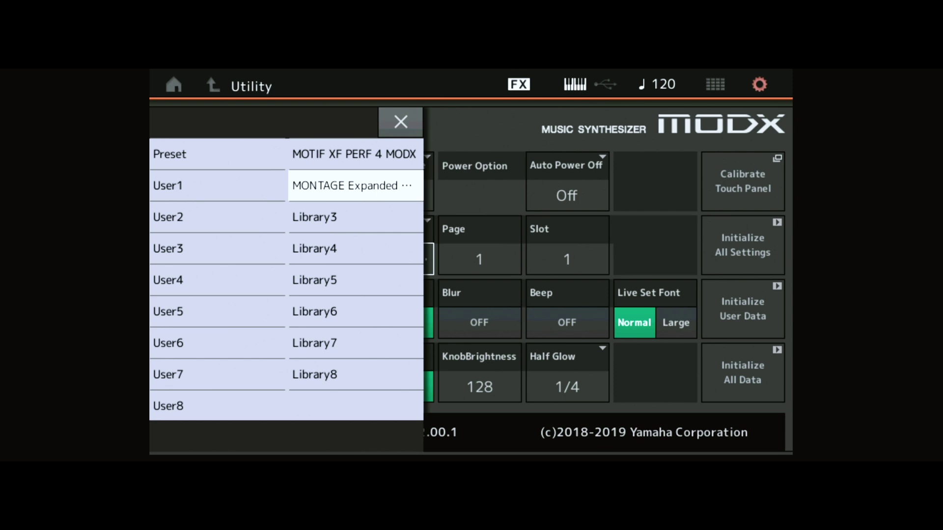
{"action": "left_click", "coordinate": [567, 258]}
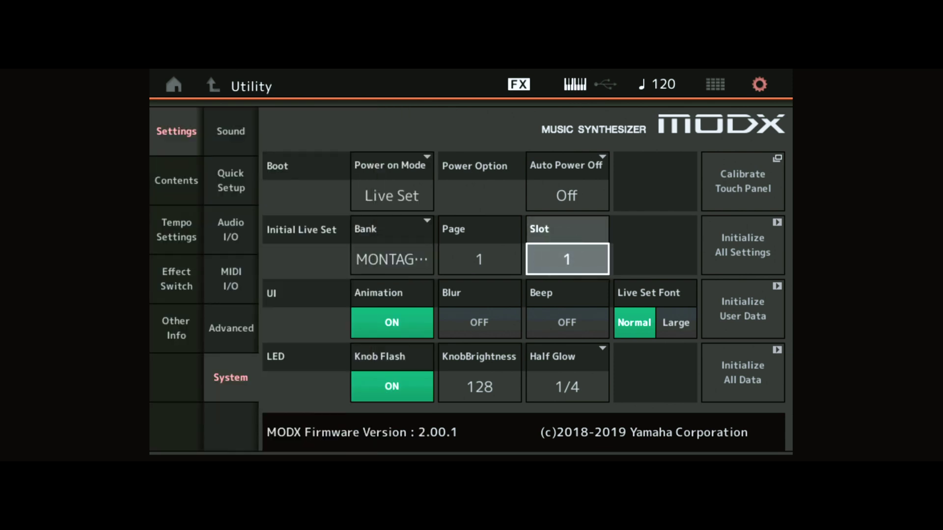